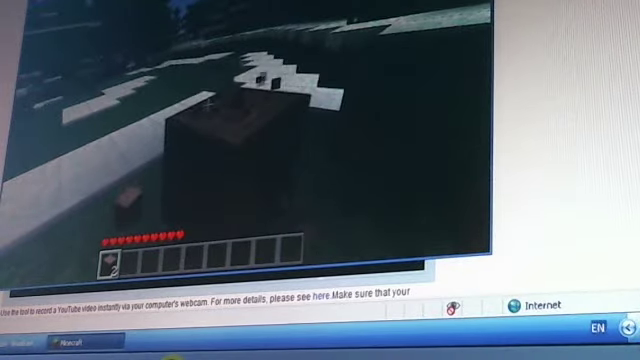
Break the last log, craft the wood into planks, and collect the crafted sticks
{"action": "left_click", "coordinate": [208, 103]}
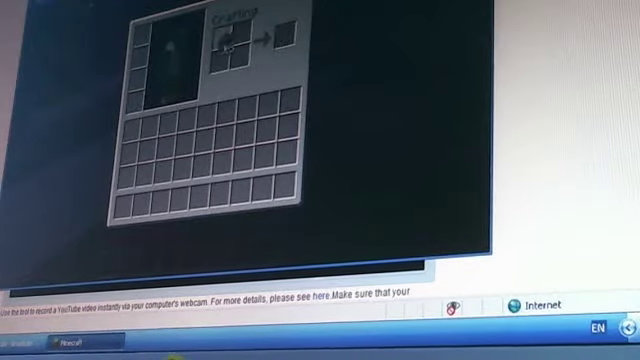
{"action": "left_click", "coordinate": [248, 112]}
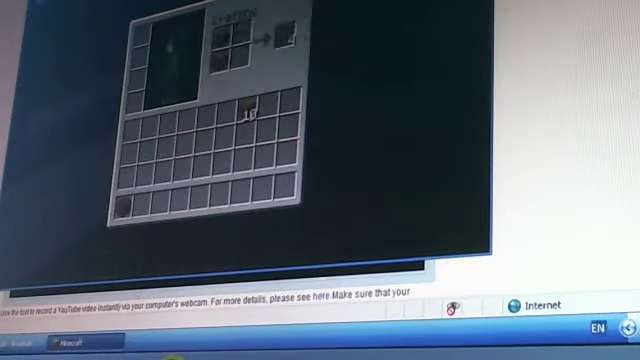
{"action": "left_click", "coordinate": [285, 35]}
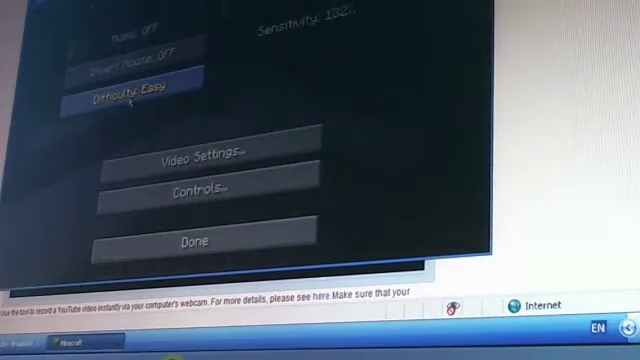
Raise the game difficulty to Normal in the options menu
{"action": "left_click", "coordinate": [113, 106]}
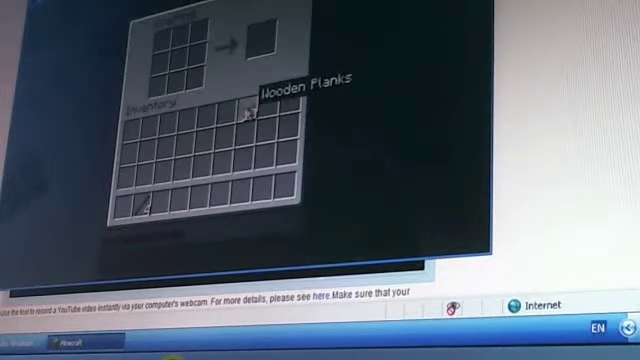
Lay three planks across the crafting table's top row and take the wooden pickaxe
{"action": "left_click", "coordinate": [247, 112]}
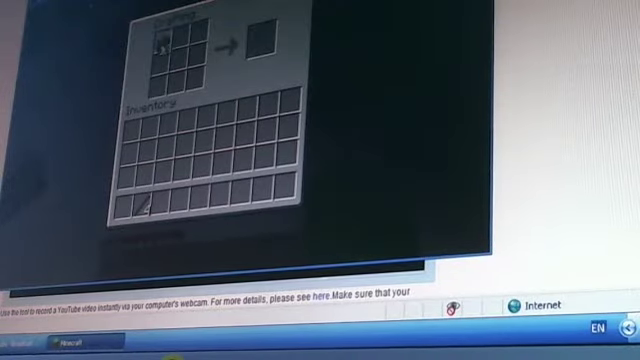
{"action": "right_click", "coordinate": [161, 44]}
{"action": "right_click", "coordinate": [180, 40]}
{"action": "right_click", "coordinate": [198, 36]}
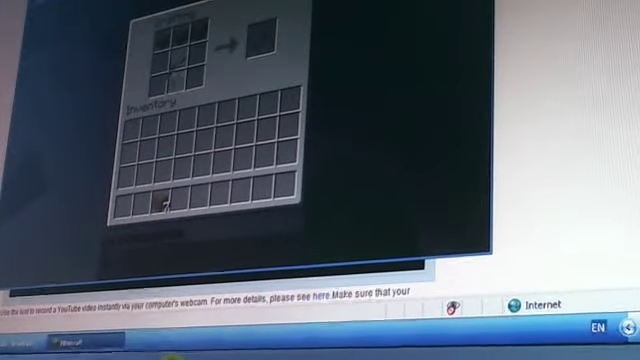
{"action": "left_click", "coordinate": [260, 38]}
{"action": "left_click", "coordinate": [123, 204]}
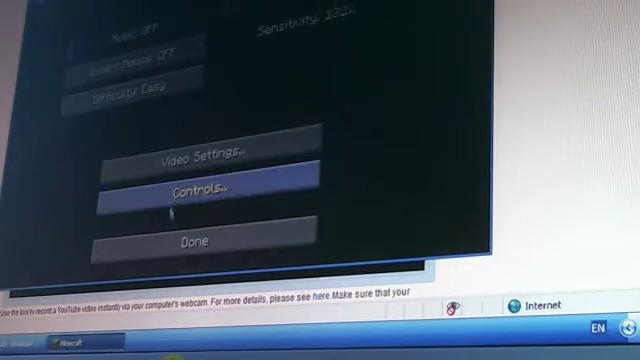
Set difficulty to Easy, then craft a furnace from a ring of cobblestone
{"action": "left_click", "coordinate": [195, 240]}
{"action": "left_click", "coordinate": [203, 55]}
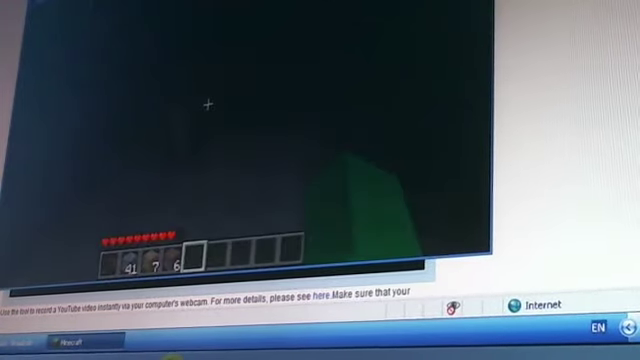
{"action": "key", "text": "e"}
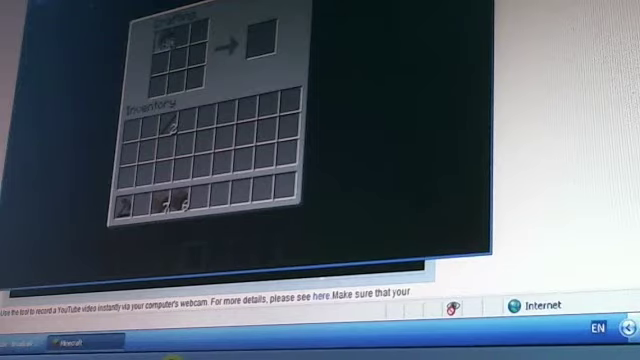
{"action": "left_click", "coordinate": [170, 38]}
{"action": "left_click", "coordinate": [193, 75]}
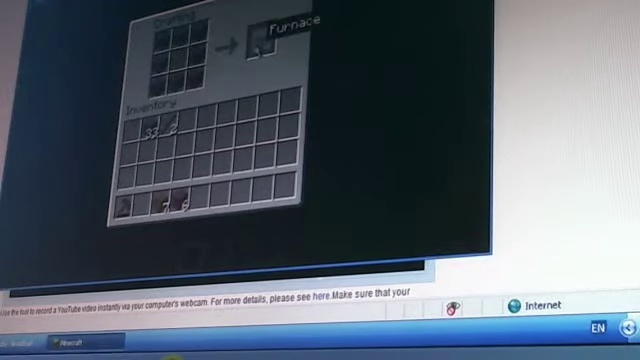
{"action": "key", "text": "e"}
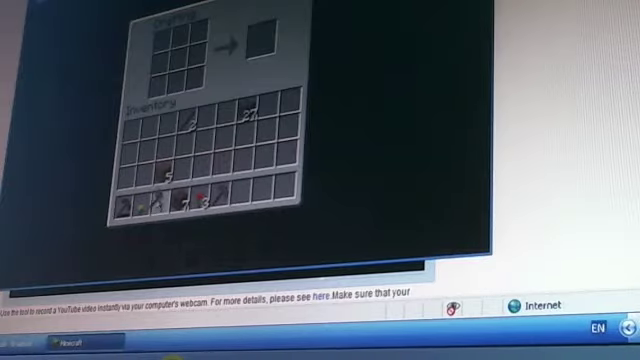
Close the inventory with the newly crafted tool in the hotbar
{"action": "key", "text": "e"}
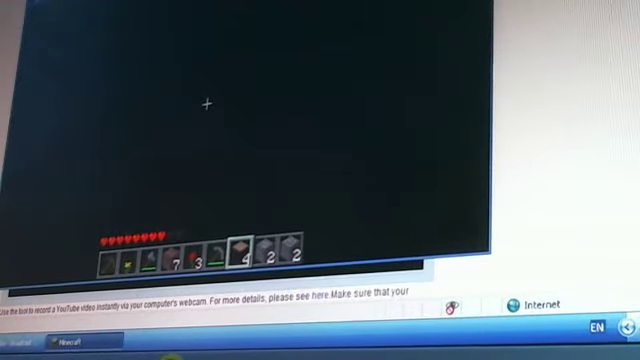
{"action": "scroll", "coordinate": [206, 103], "scroll_direction": "up", "scroll_amount": 1}
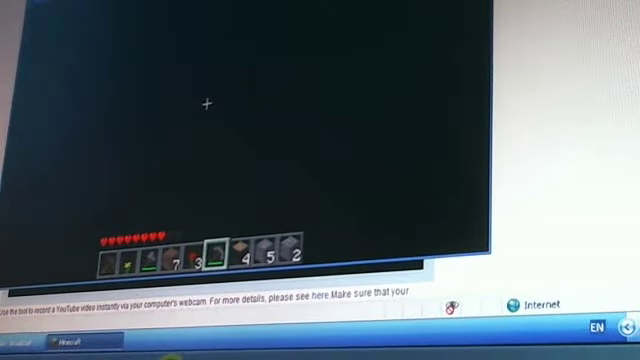
Mine five stone blocks in the cave, then place the remaining grey stone
{"action": "left_click", "coordinate": [206, 103]}
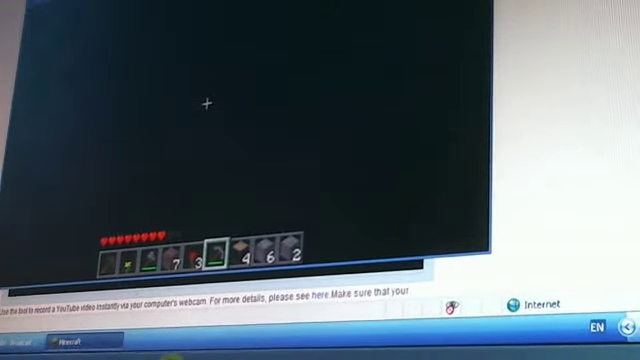
{"action": "left_click", "coordinate": [206, 103]}
{"action": "left_click", "coordinate": [206, 103]}
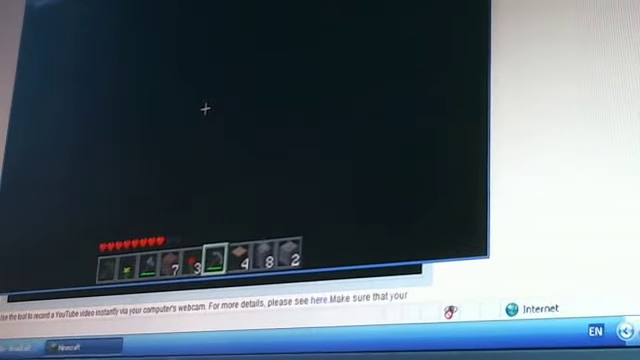
{"action": "left_click", "coordinate": [205, 110]}
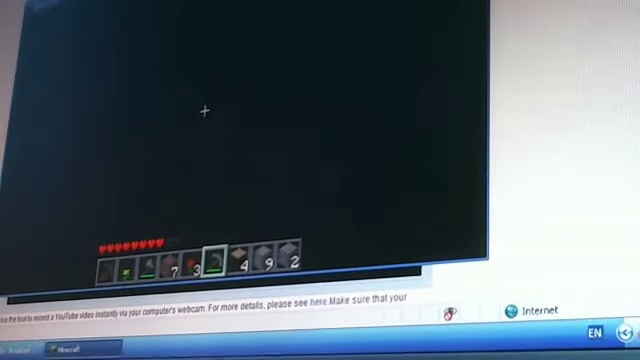
{"action": "left_click", "coordinate": [205, 110]}
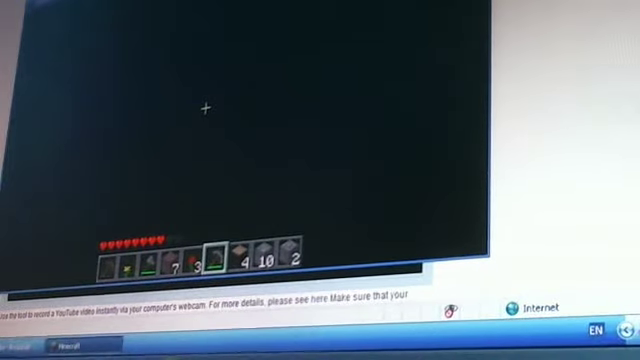
{"action": "scroll", "coordinate": [206, 105], "scroll_direction": "down", "scroll_amount": 2}
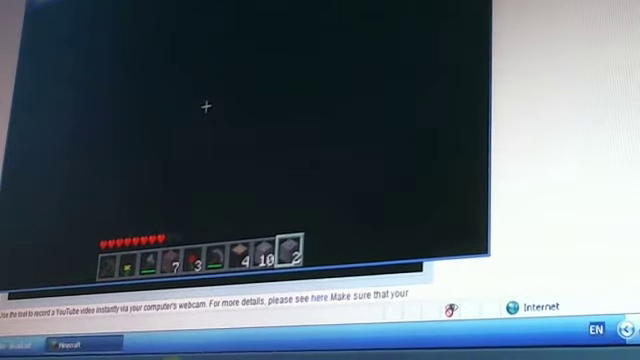
{"action": "right_click", "coordinate": [206, 106]}
{"action": "right_click", "coordinate": [206, 106]}
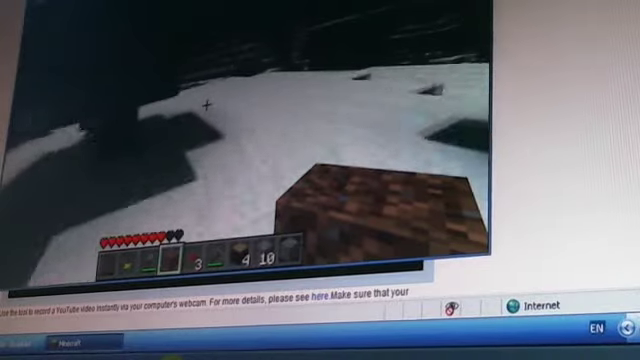
{"action": "scroll", "coordinate": [206, 104], "scroll_direction": "up", "scroll_amount": 1}
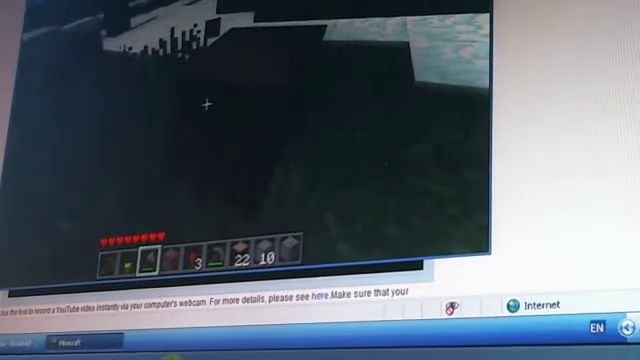
{"action": "left_click", "coordinate": [206, 103]}
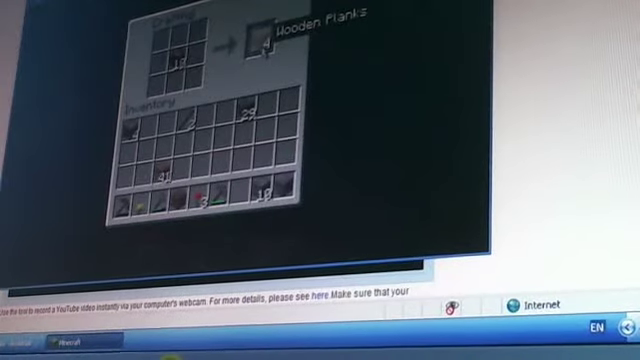
Craft a 64-stack of Wooden Planks and spread planks across the crafting grid
{"action": "left_click", "coordinate": [260, 40]}
{"action": "left_click", "coordinate": [165, 170]}
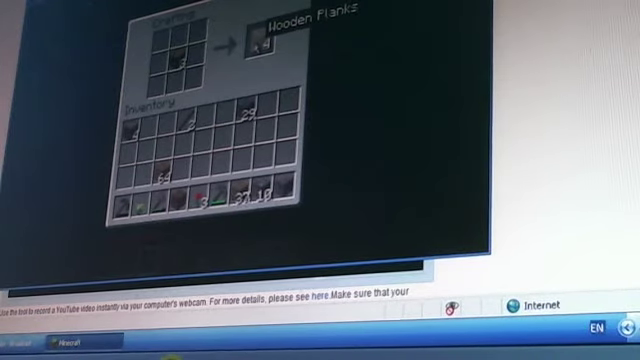
{"action": "left_click", "coordinate": [262, 38], "text": "shift"}
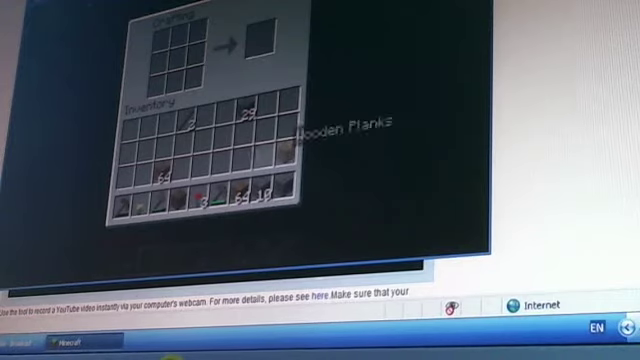
{"action": "left_click", "coordinate": [240, 196]}
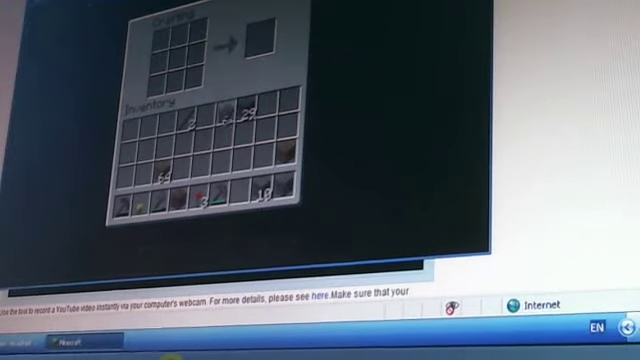
{"action": "left_click", "coordinate": [162, 40]}
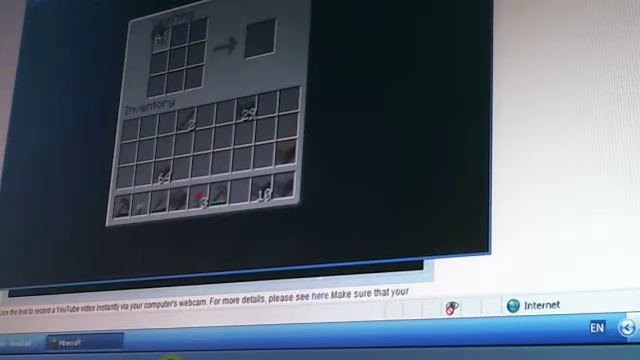
{"action": "right_click", "coordinate": [158, 76]}
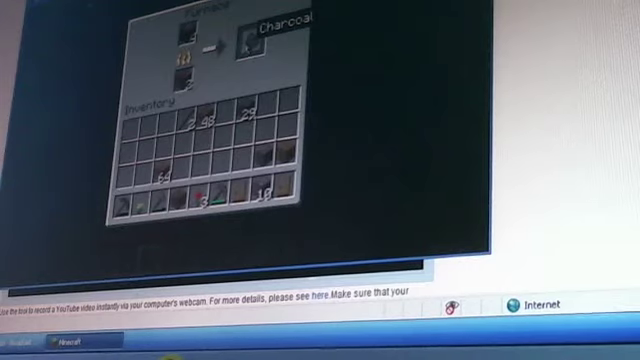
Take the Charcoal from the furnace output
{"action": "left_click", "coordinate": [250, 40]}
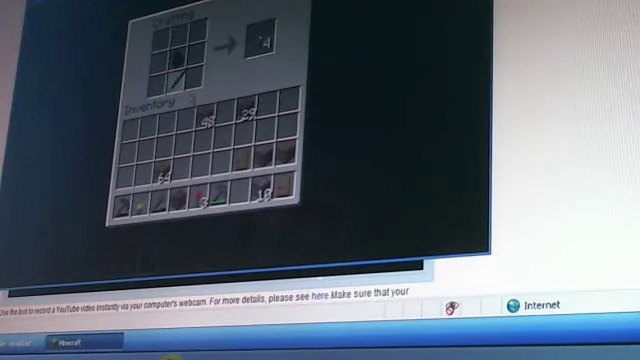
Take the four crafted torches and close the inventory
{"action": "left_click", "coordinate": [258, 40]}
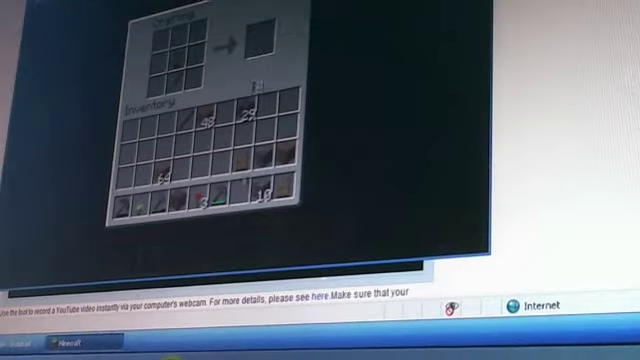
{"action": "key", "text": "e"}
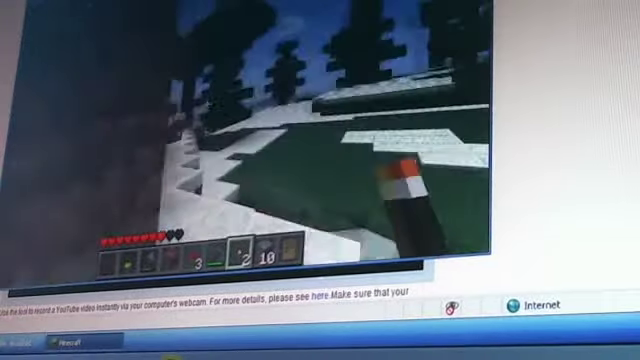
{"action": "scroll", "coordinate": [206, 103], "scroll_direction": "down", "scroll_amount": 2}
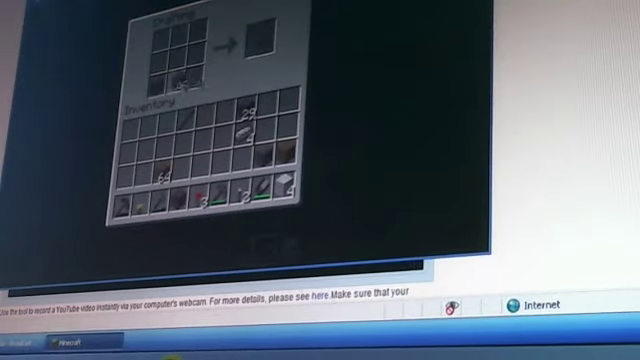
Arrange planks along the bottom row and wool across the middle row for a bed
{"action": "left_click", "coordinate": [228, 116]}
{"action": "left_click", "coordinate": [285, 183]}
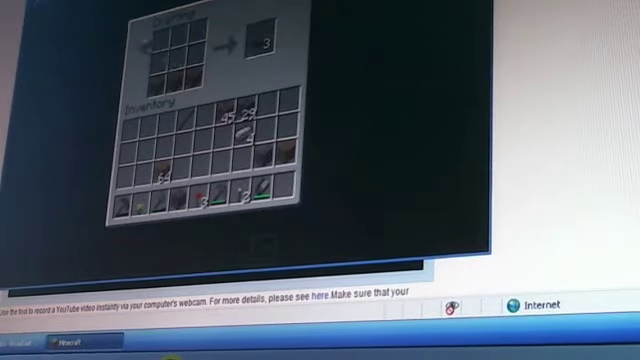